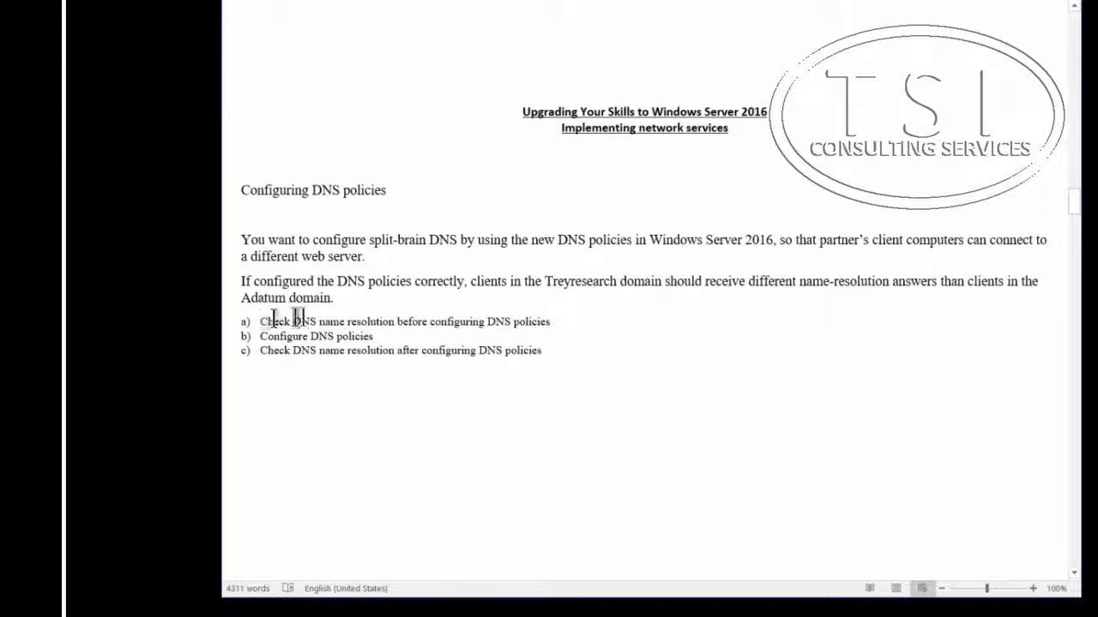
- Highlight the three lab steps: check resolution first, configure DNS policies, then check resolution again
drag(273, 319, 566, 318)
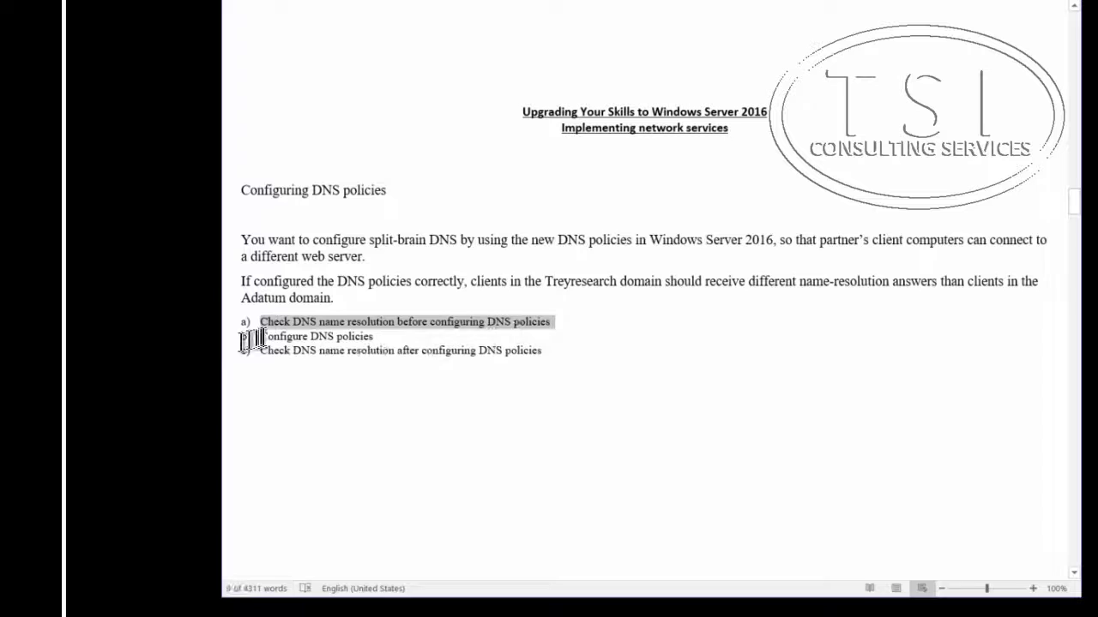
drag(260, 336, 388, 336)
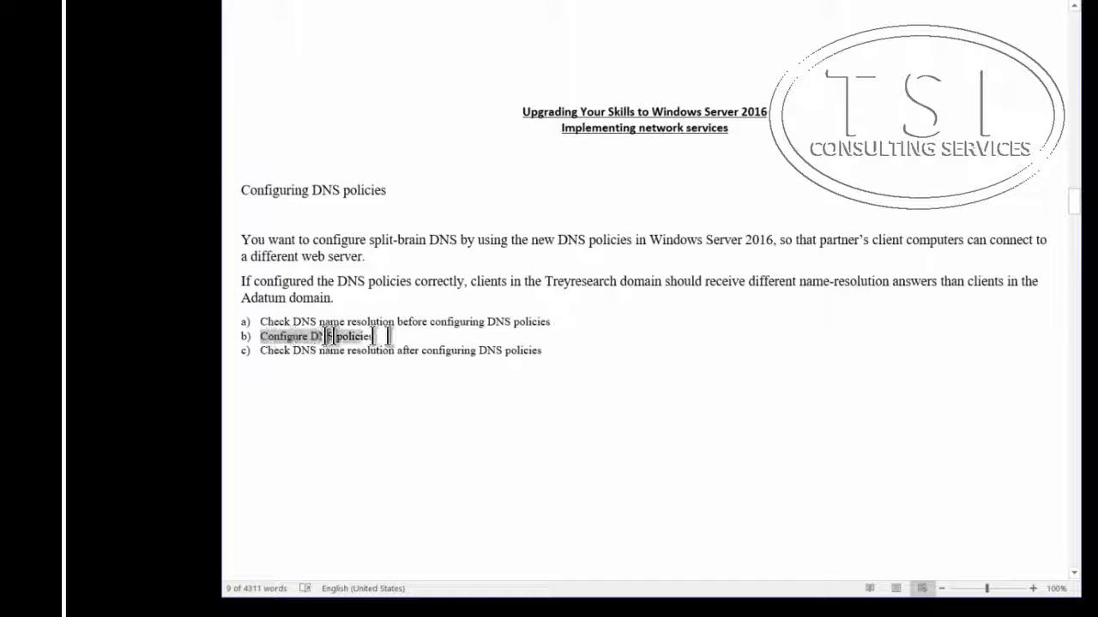
drag(260, 350, 547, 351)
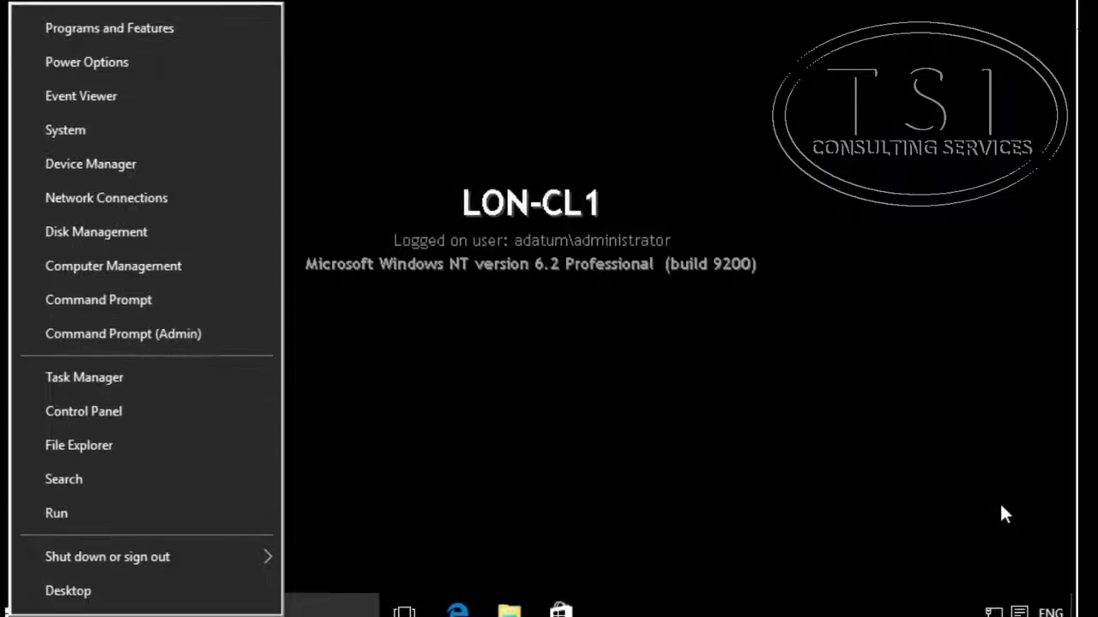
click(111, 331)
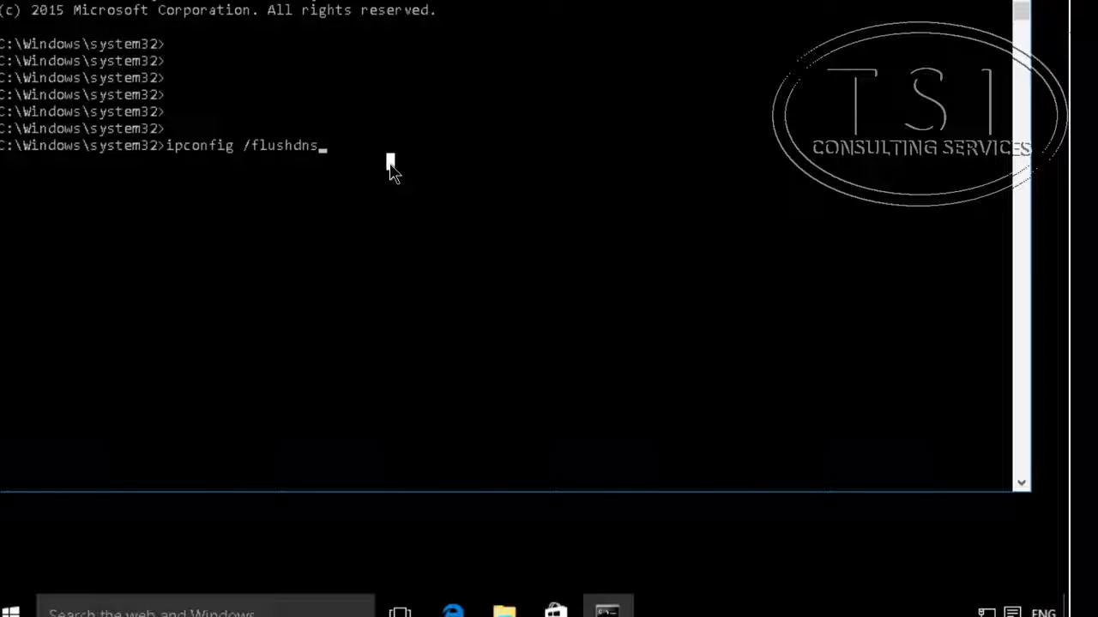
key(Return)
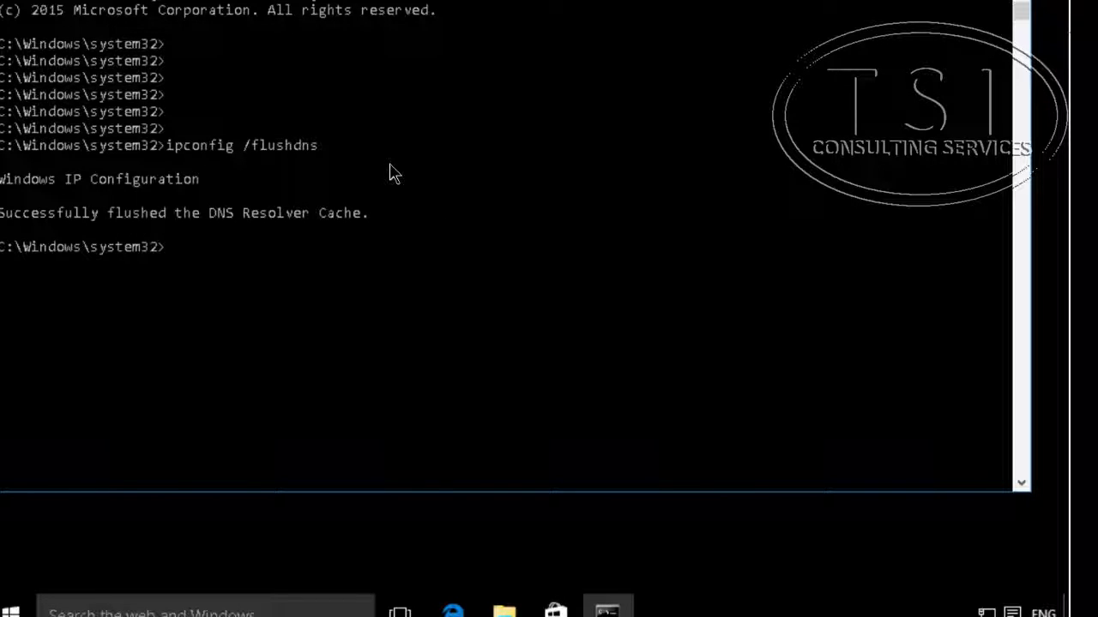
text(nslookup www.adatum.x)
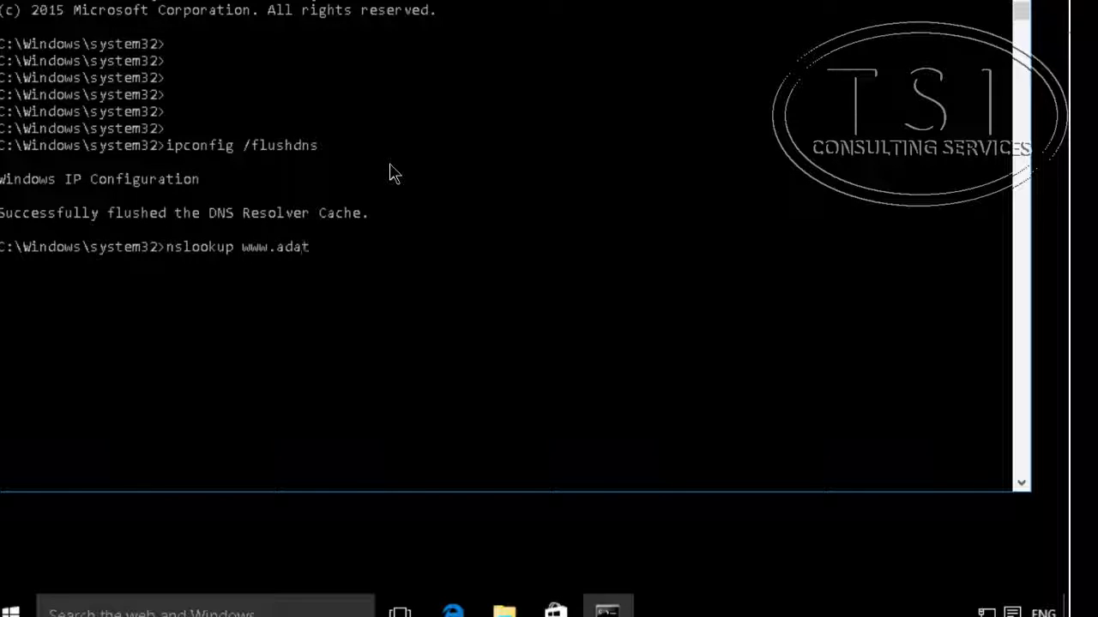
text(c)
key(BackSpace)
key(BackSpace)
text(com)
key(Return)
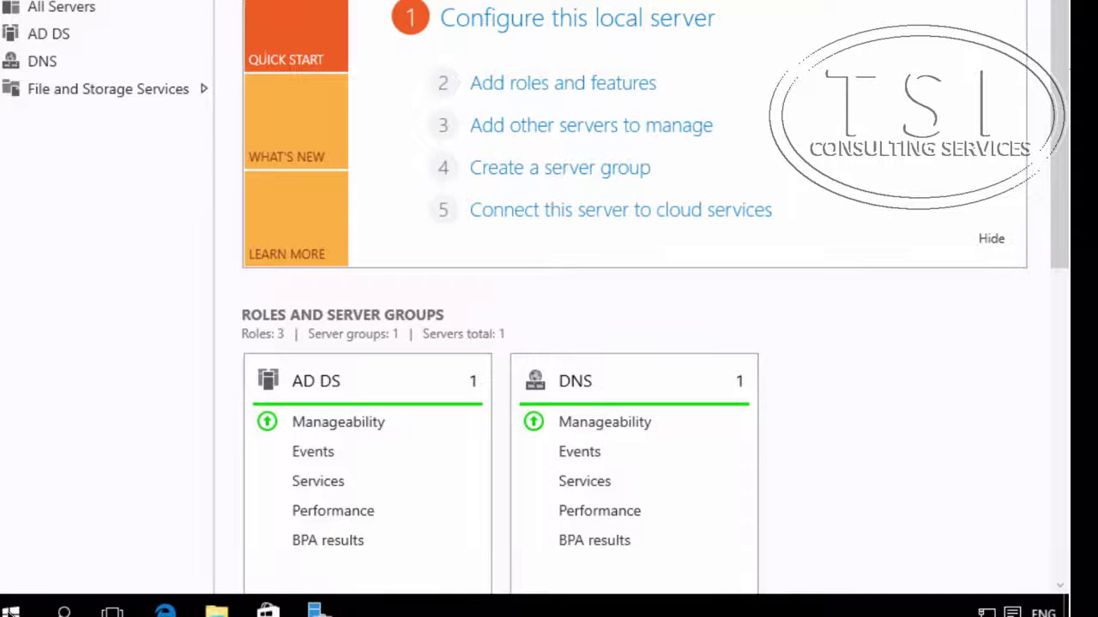
- In an elevated PowerShell, add a conditional forwarder sending adatum.com queries to 172.16.0.10
right_click(10, 611)
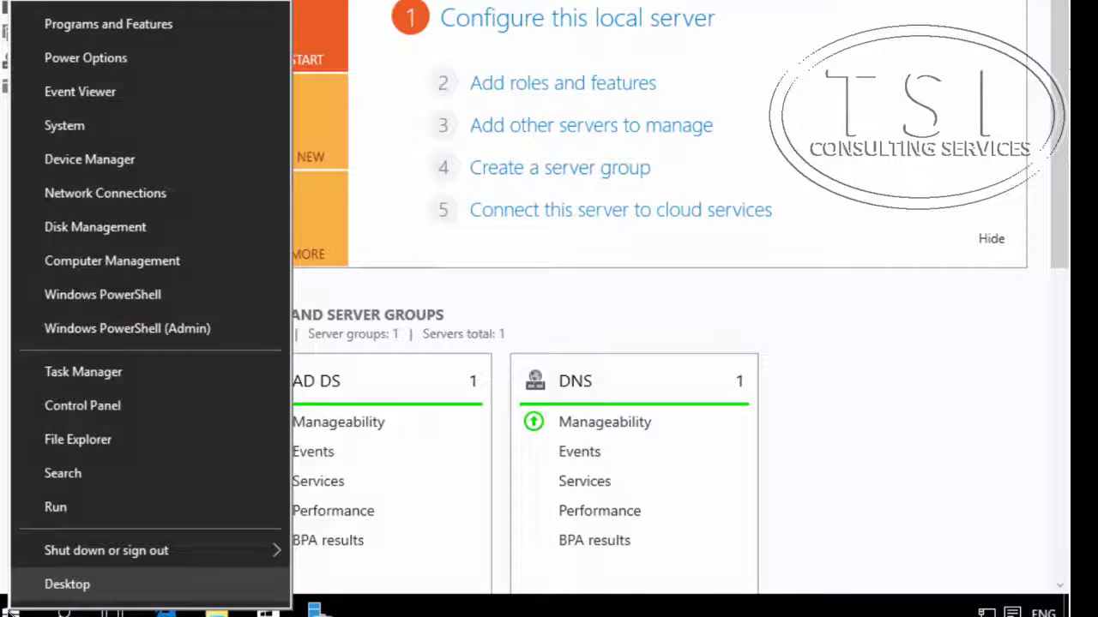
click(110, 331)
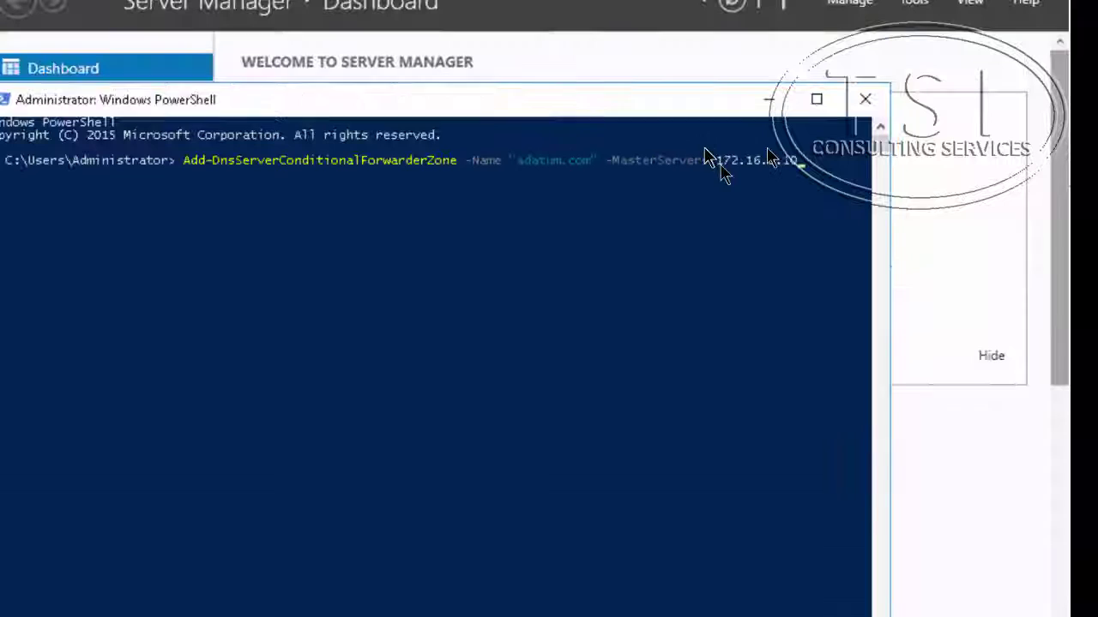
click(838, 163)
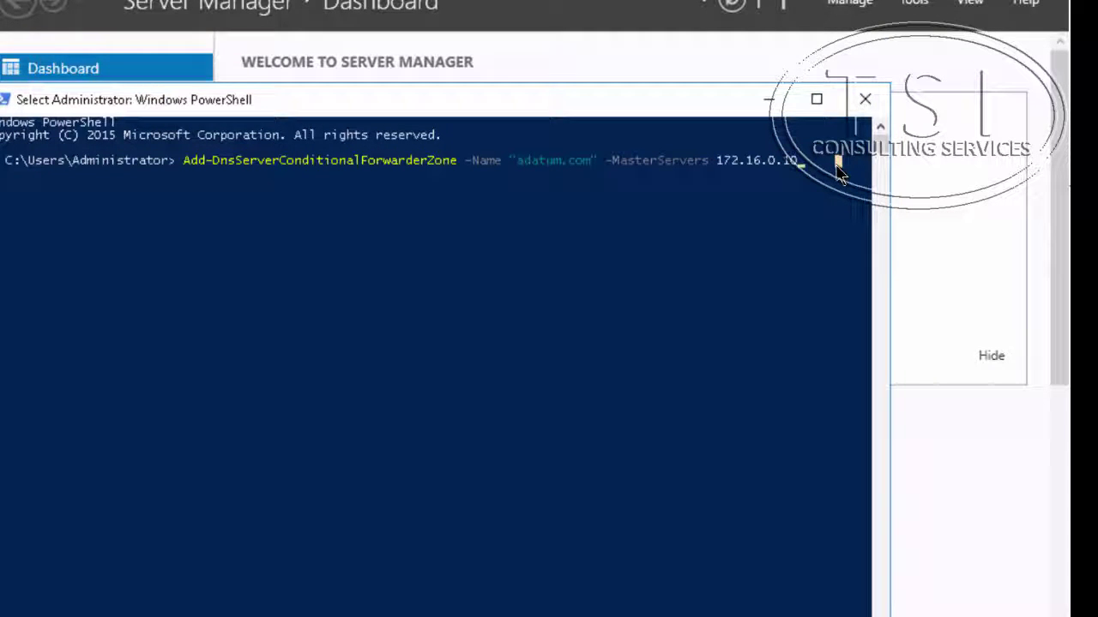
key(Escape)
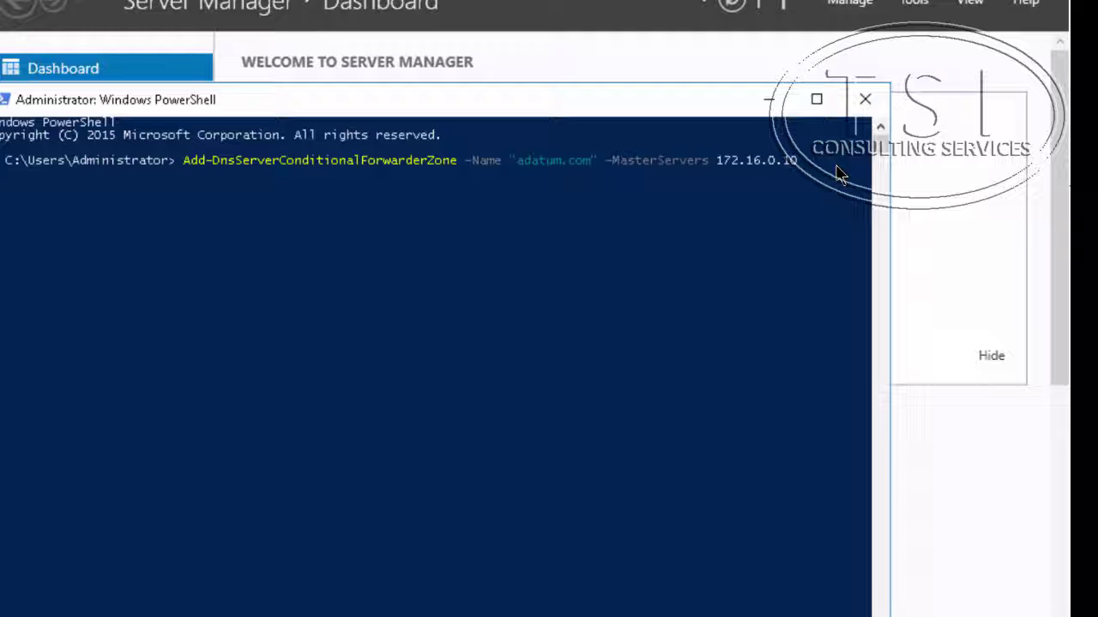
key(Return)
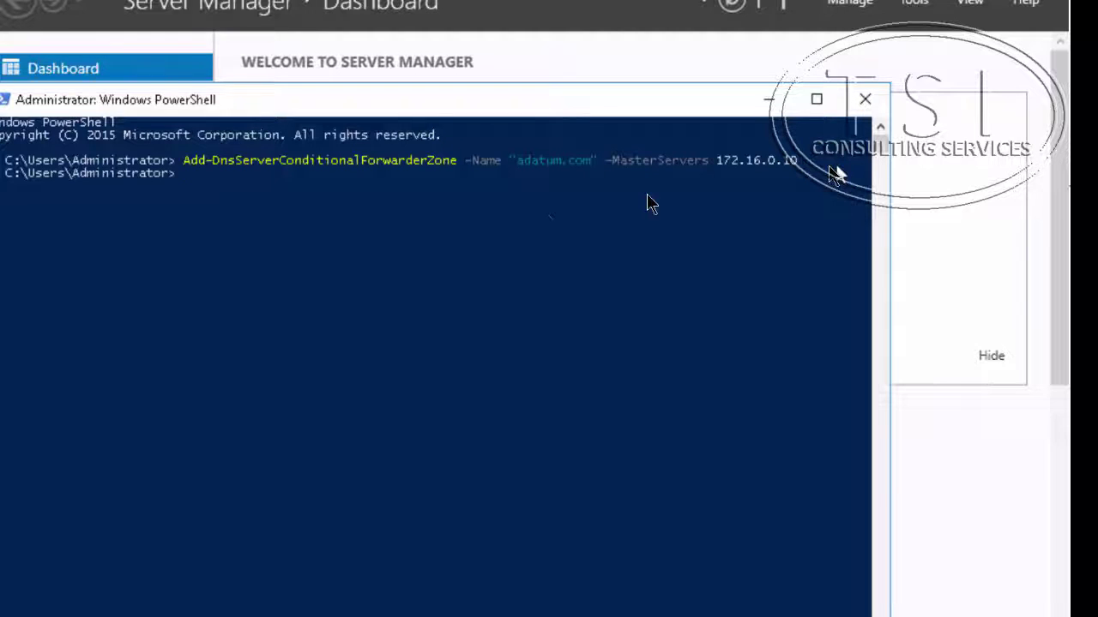
- Clear the DNS server cache with Clear-DnsServerCache, confirming with Y
click(447, 213)
text(clear-dns)
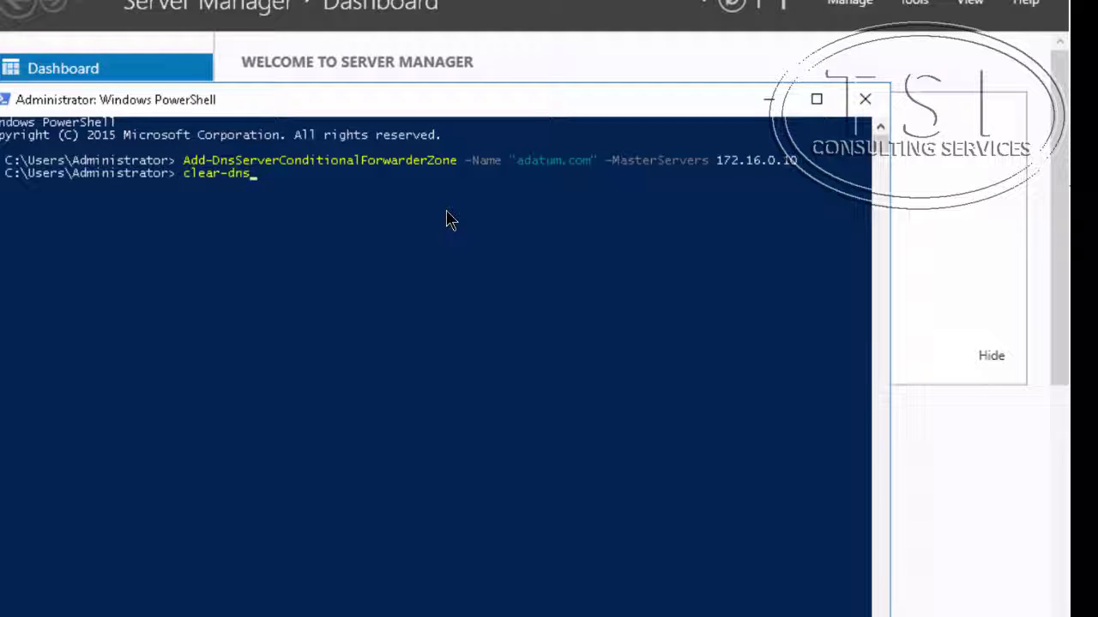
key(Tab)
key(Tab)
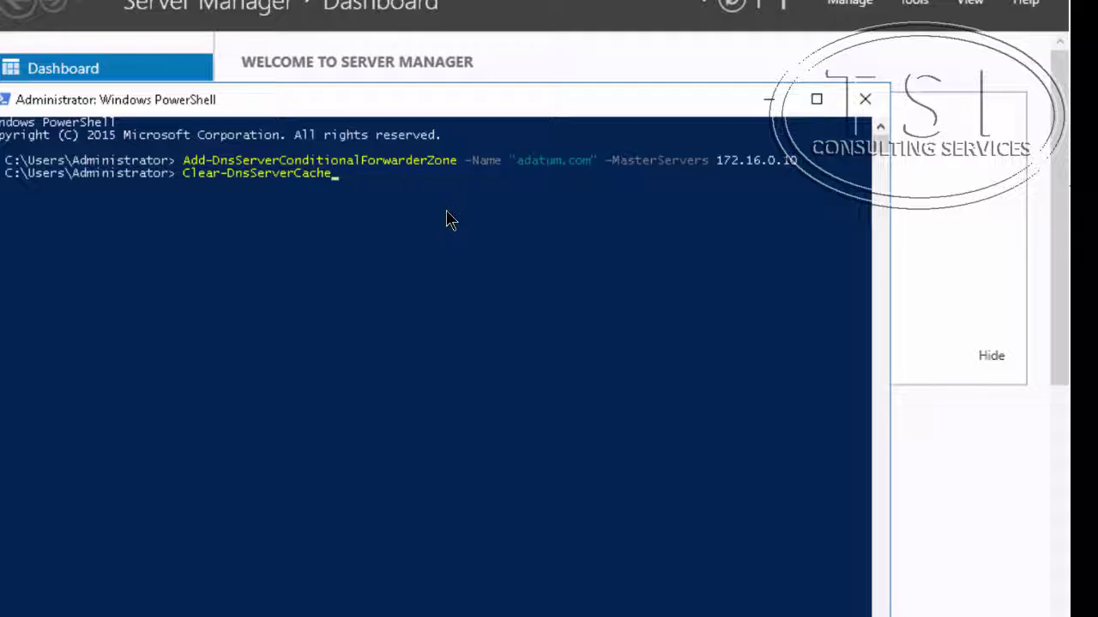
key(Return)
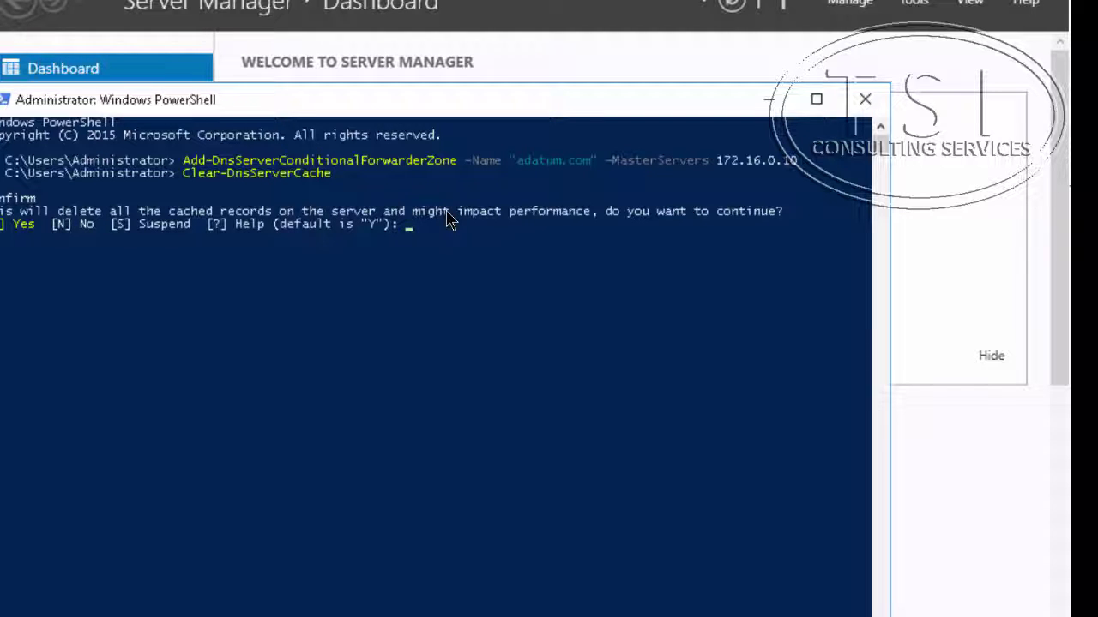
text(Y)
key(Return)
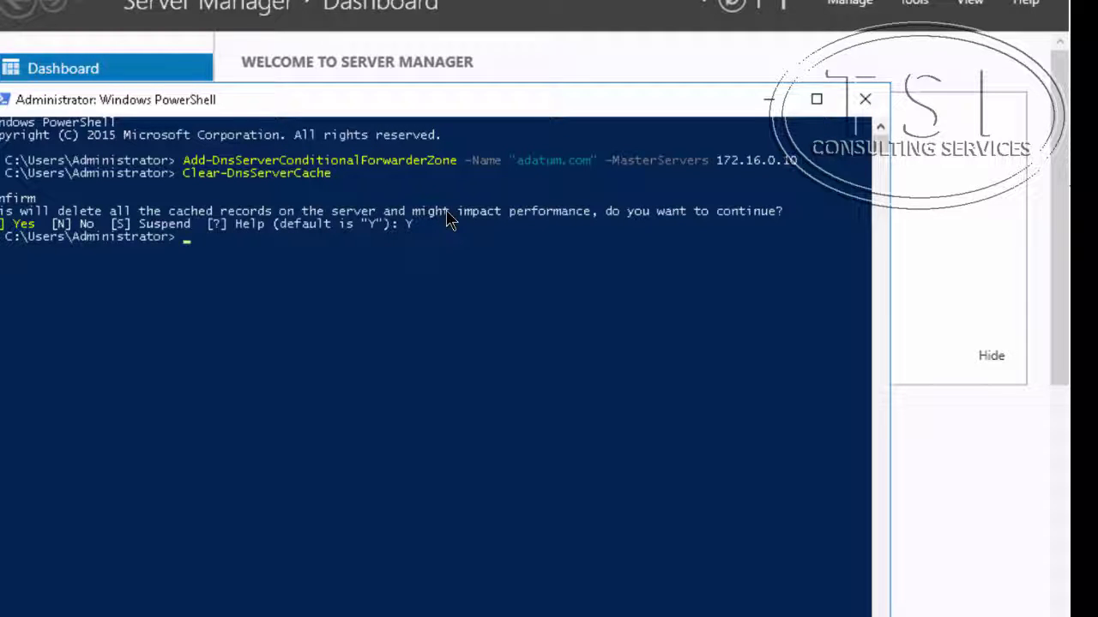
- Clear the local DNS client cache with Clear-DnsClientCache
key(Up)
key(BackSpace)
key(BackSpace)
key(BackSpace)
key(BackSpace)
key(BackSpace)
key(BackSpace)
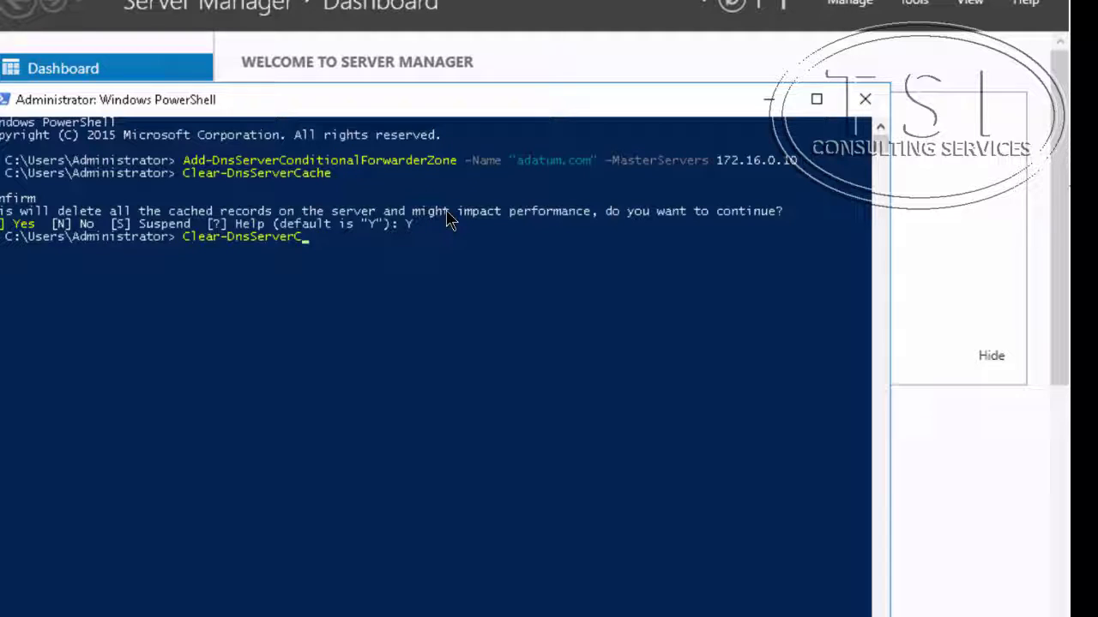
key(BackSpace)
key(BackSpace)
key(BackSpace)
key(BackSpace)
key(BackSpace)
key(BackSpace)
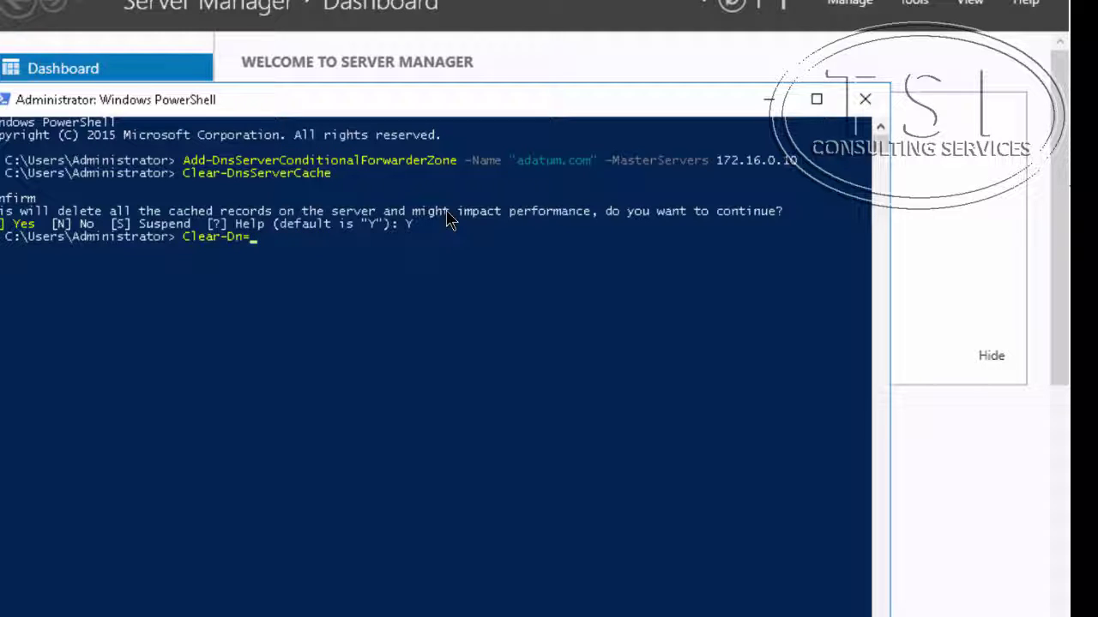
key(BackSpace)
text(sC)
key(Tab)
key(Return)
text(resolv)
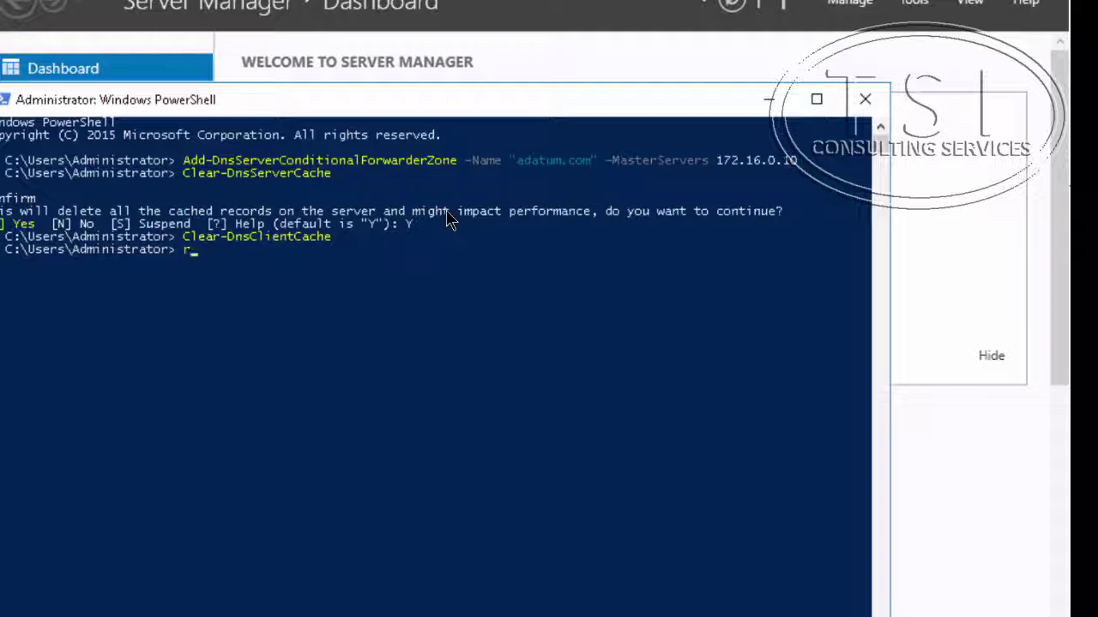
key(Tab)
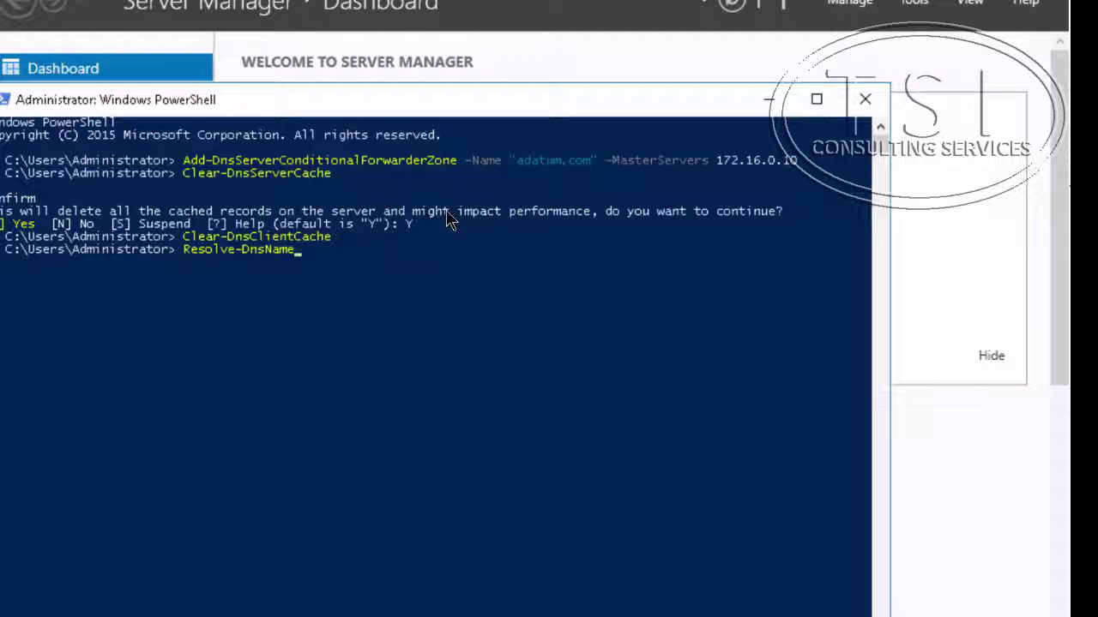
text(www.adatum.com)
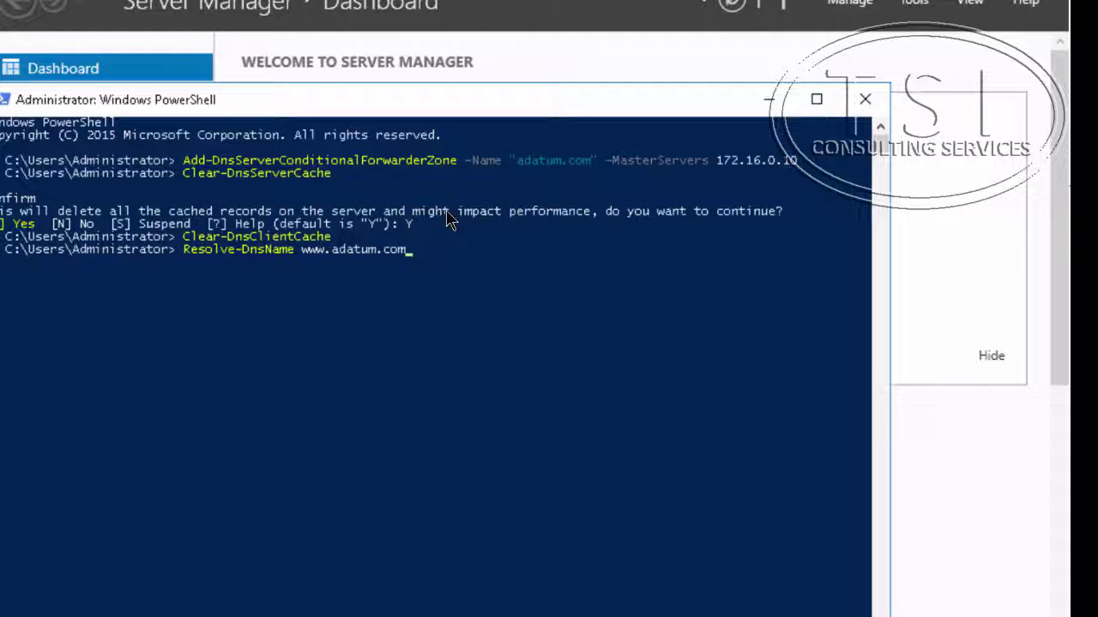
key(Return)
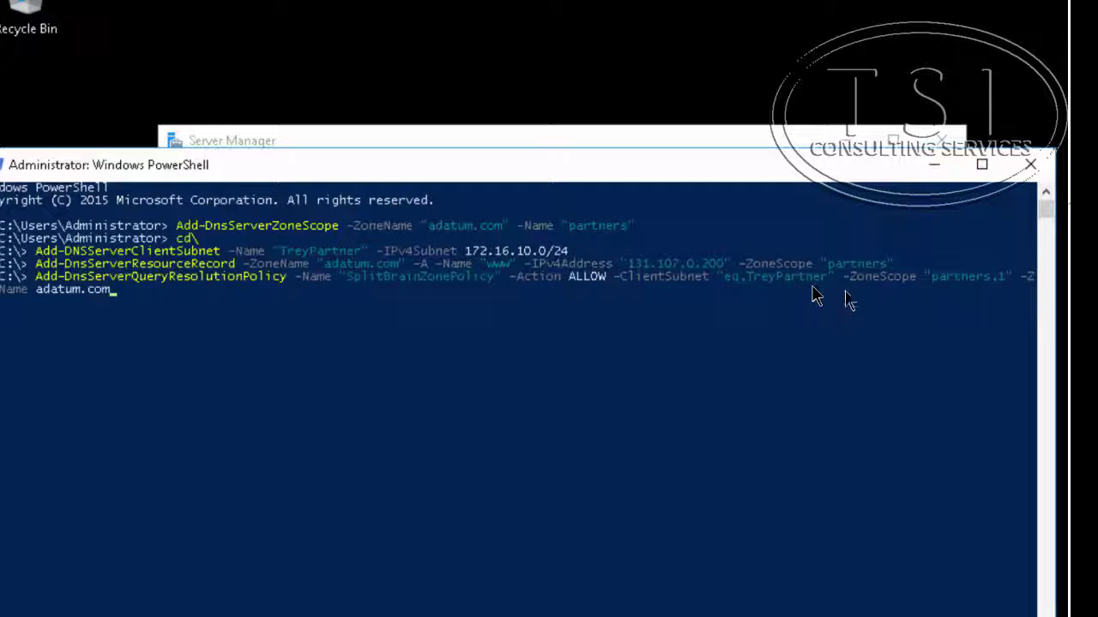
- Run Add-DnsServerQueryResolutionPolicy SplitBrainZonePolicy, allowing TreyPartner subnet clients the partners scope of adatum.com
click(121, 300)
key(Escape)
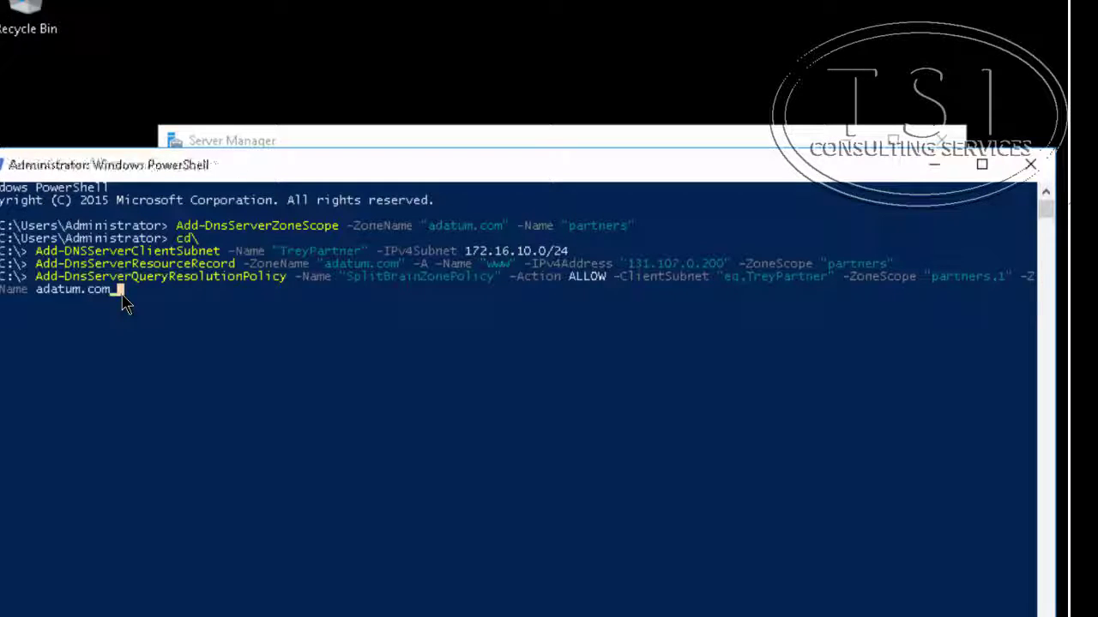
key(Return)
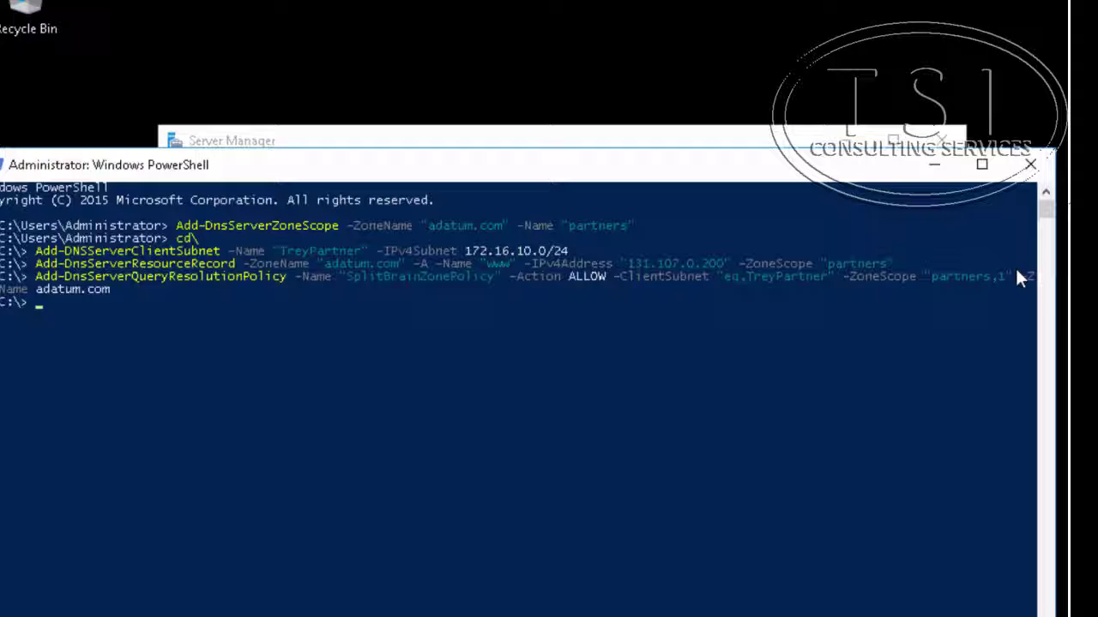
drag(158, 258, 258, 258)
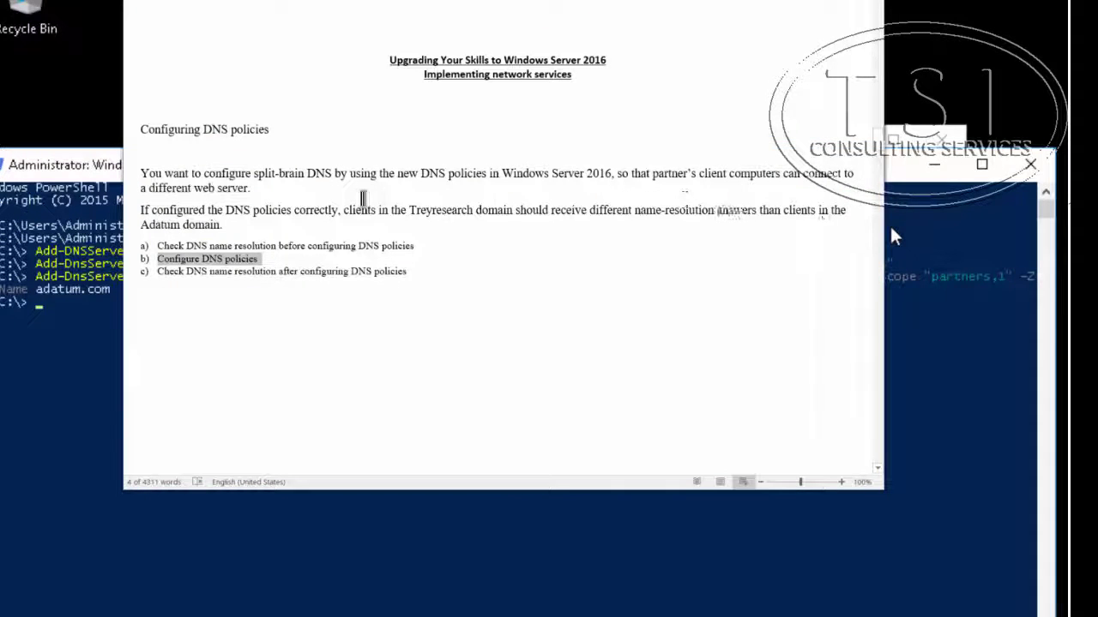
click(174, 271)
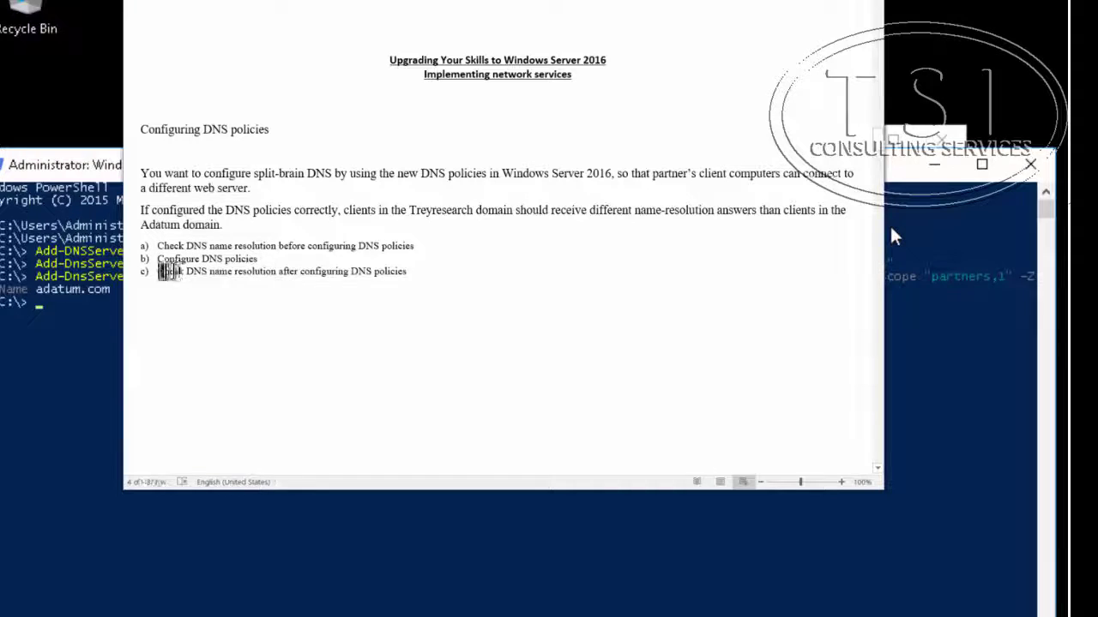
drag(157, 271, 416, 271)
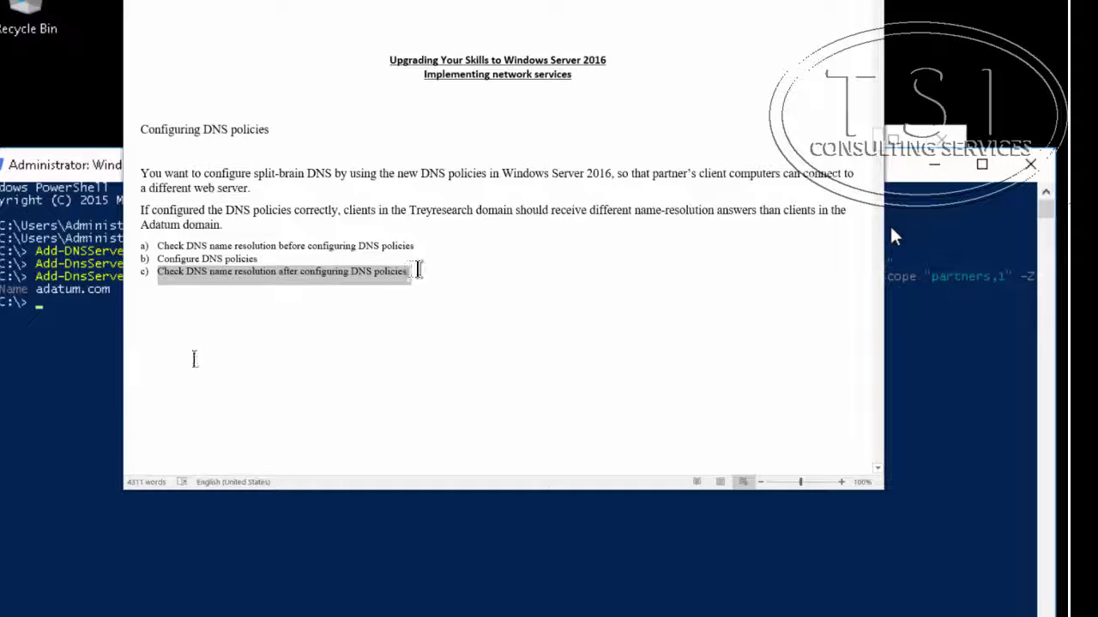
click(1051, 406)
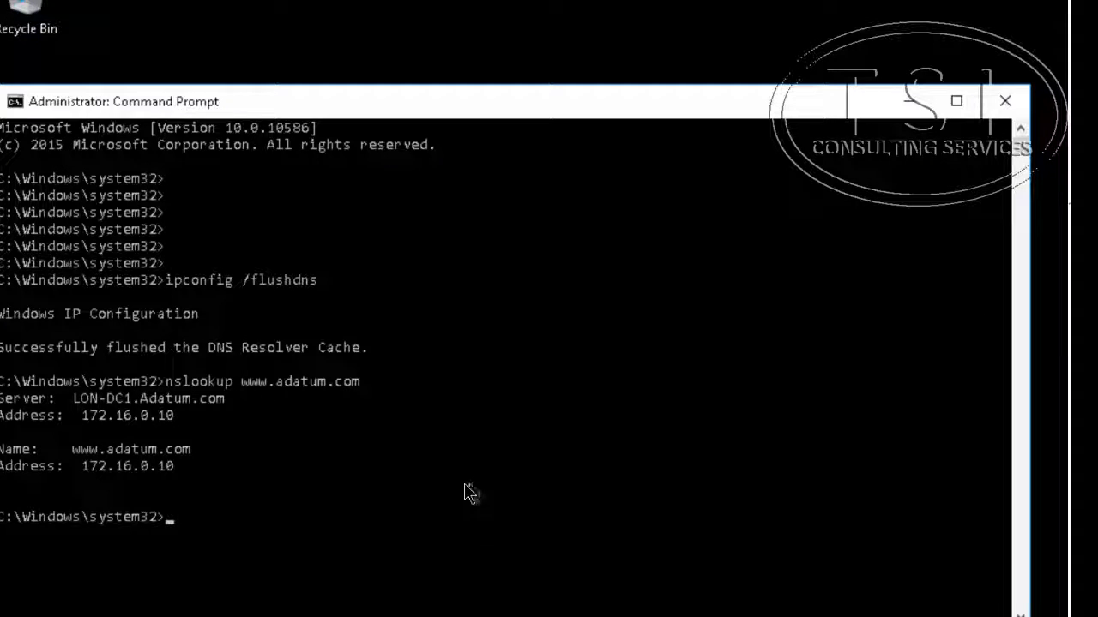
- Flush the client's DNS resolver cache and display the full adapter configuration with ipconfig /all
click(465, 483)
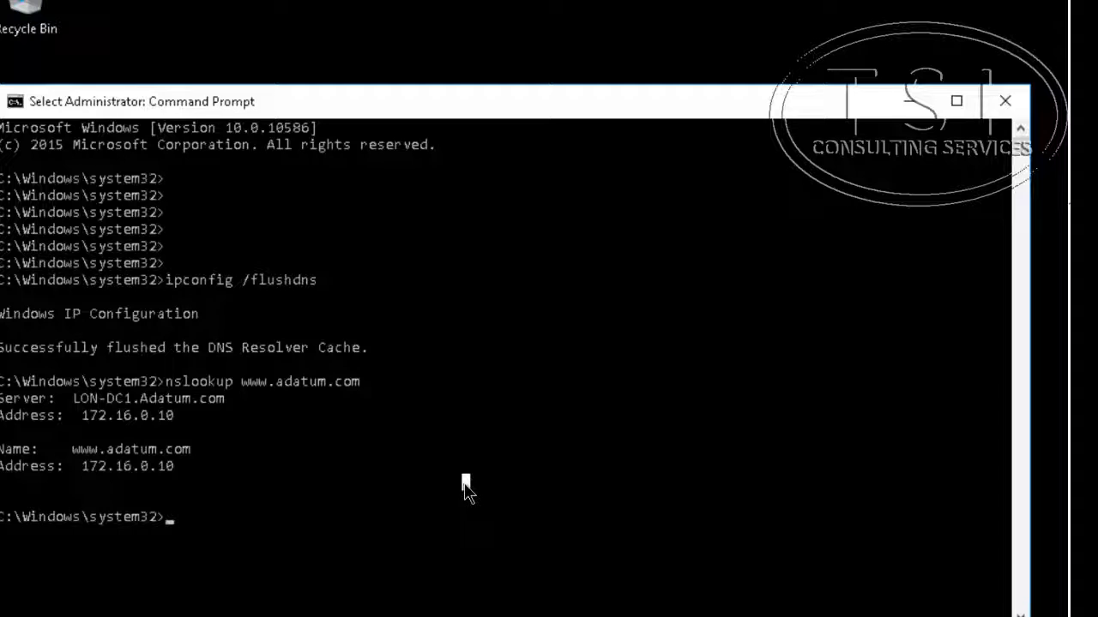
key(Up)
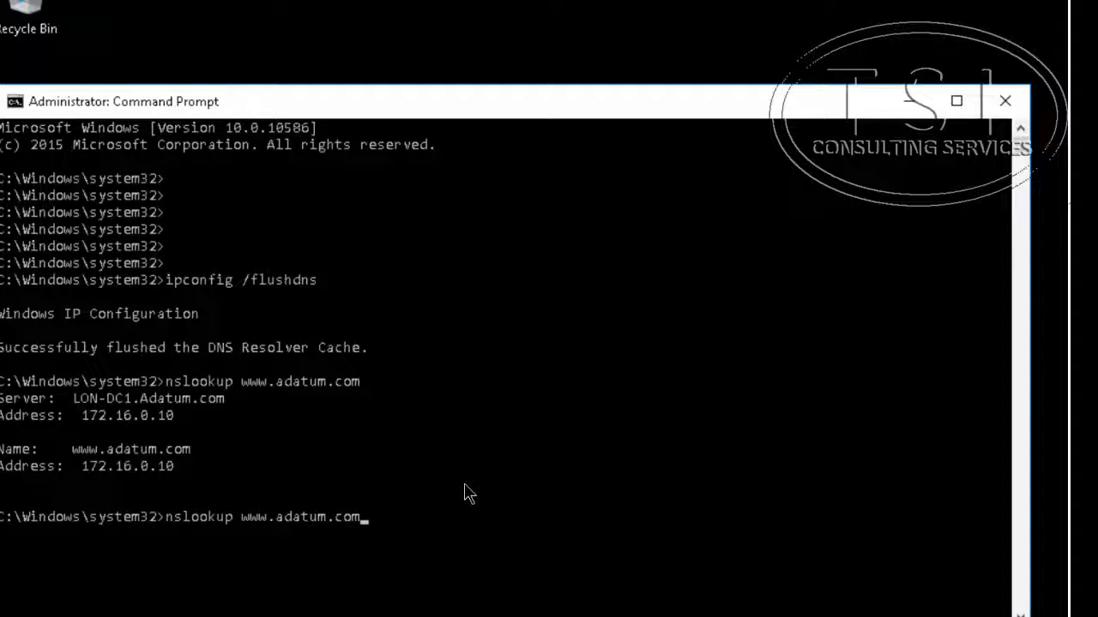
key(Up)
key(Return)
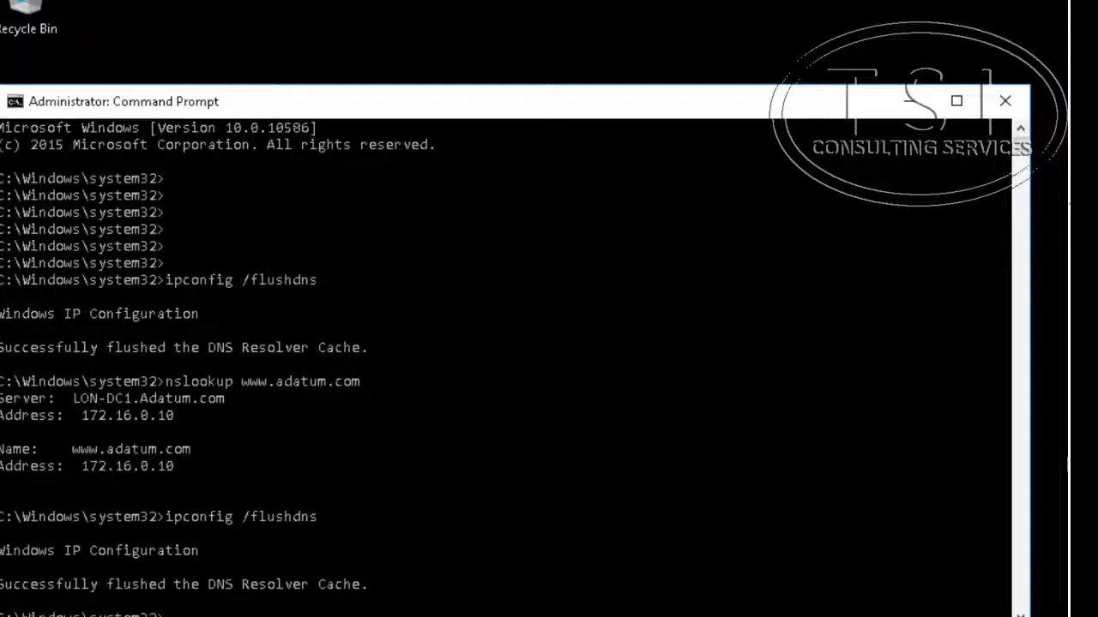
click(499, 537)
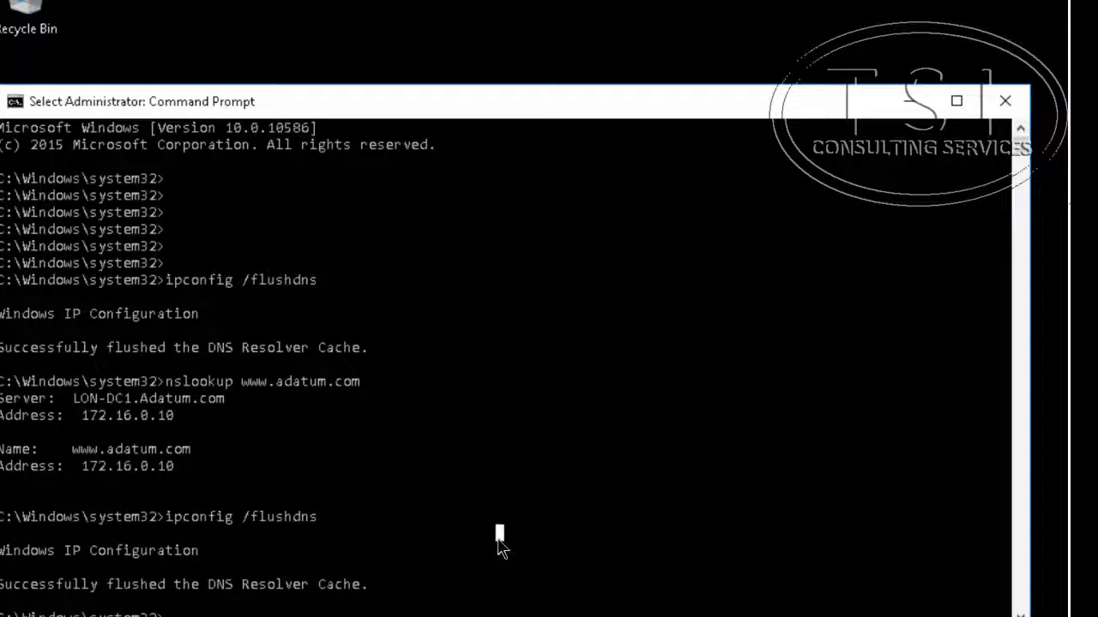
text(ipcon)
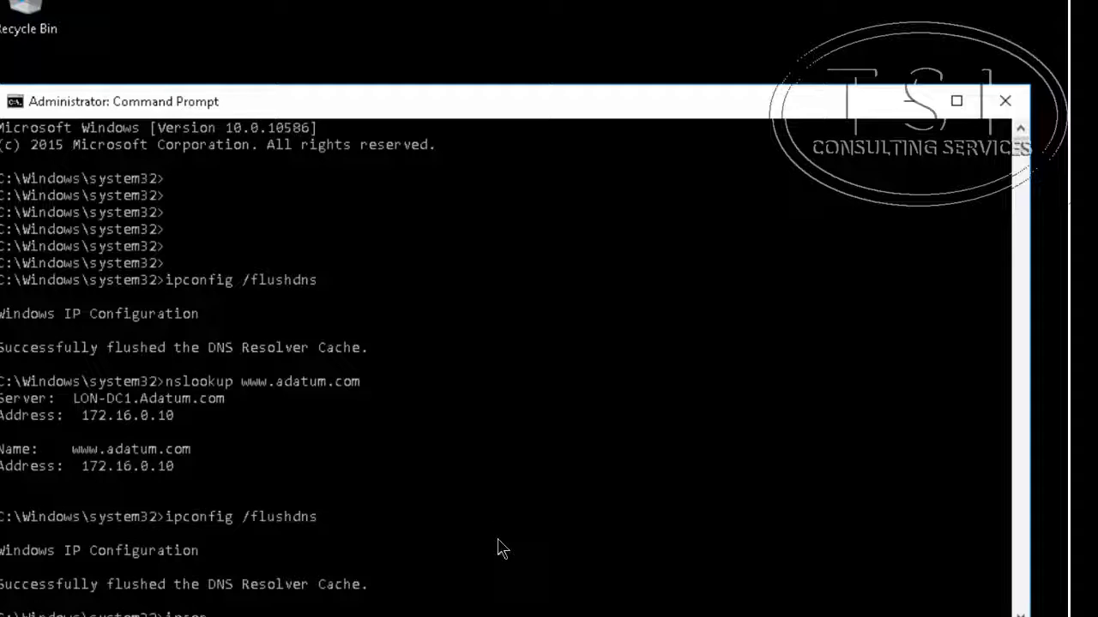
text(fig /all)
key(Return)
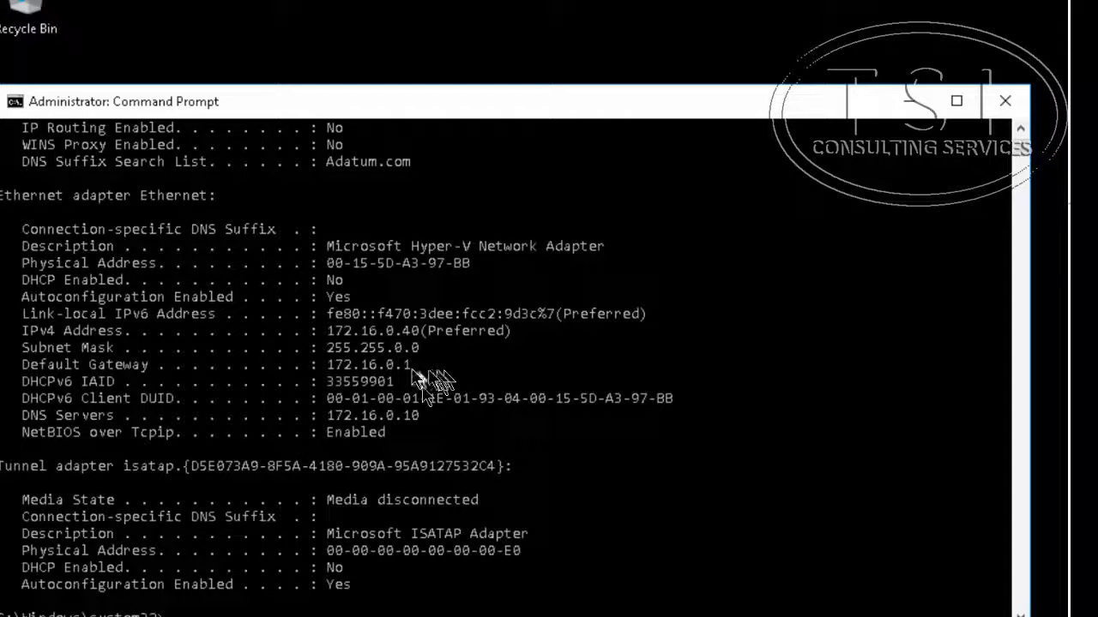
click(506, 601)
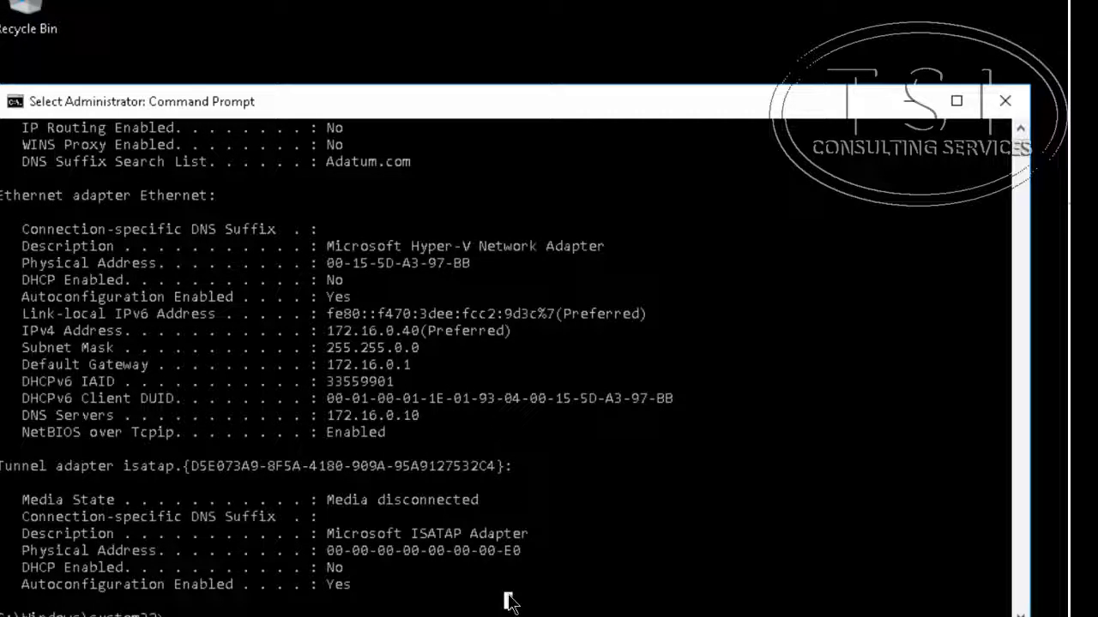
text(ipconfig /flushdns)
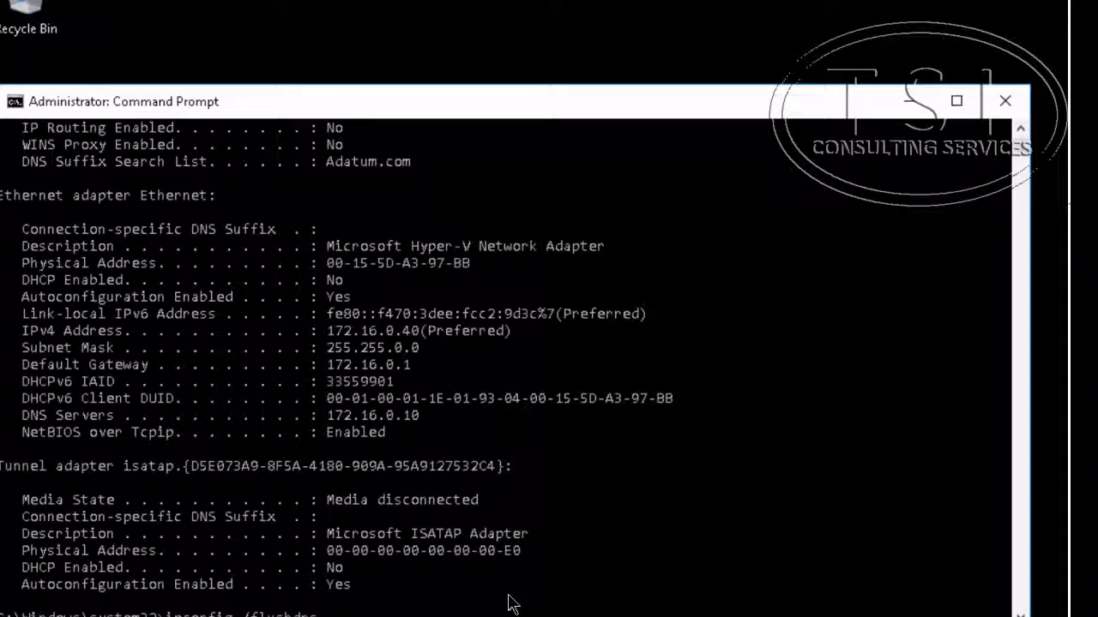
key(Up)
key(Return)
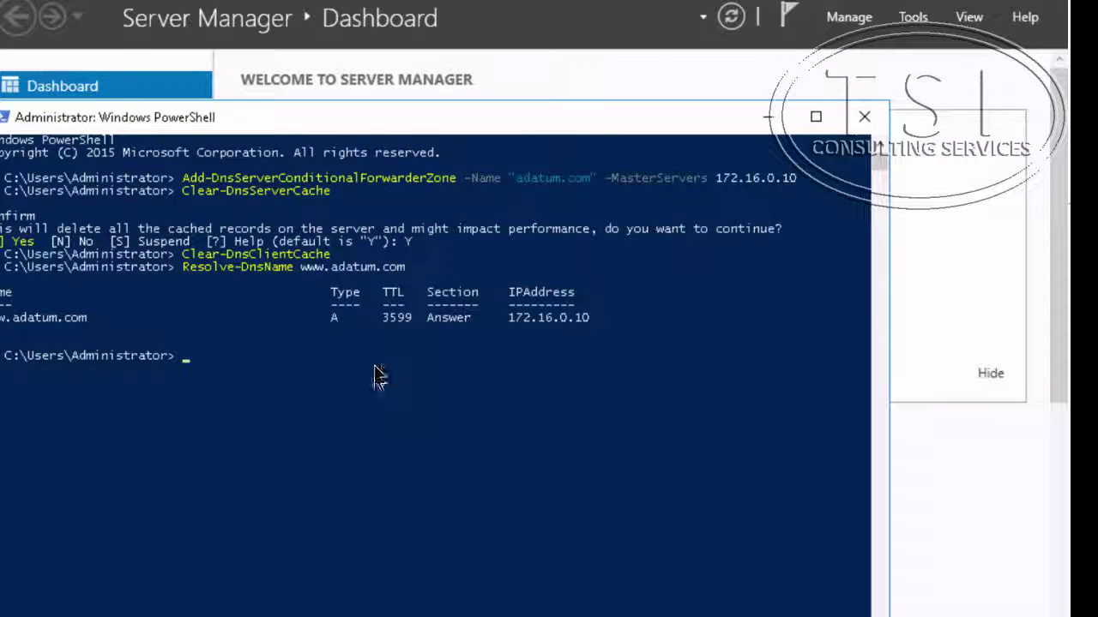
- Clear the DNS server cache (answering Y) and the DNS client cache from command history
click(375, 369)
key(Up)
key(Up)
key(Up)
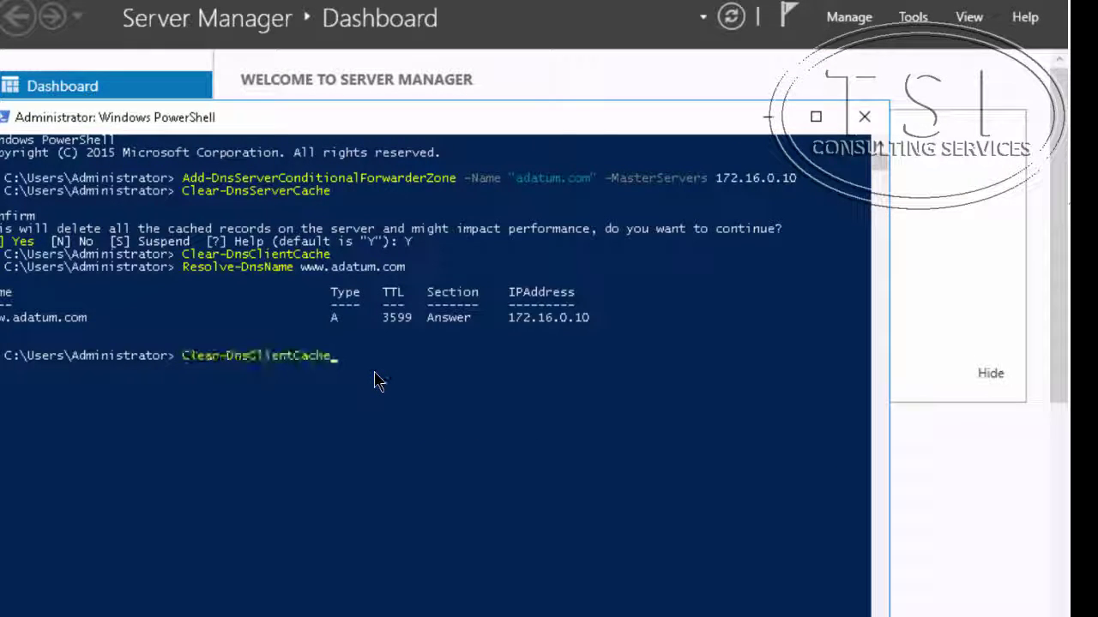
key(Return)
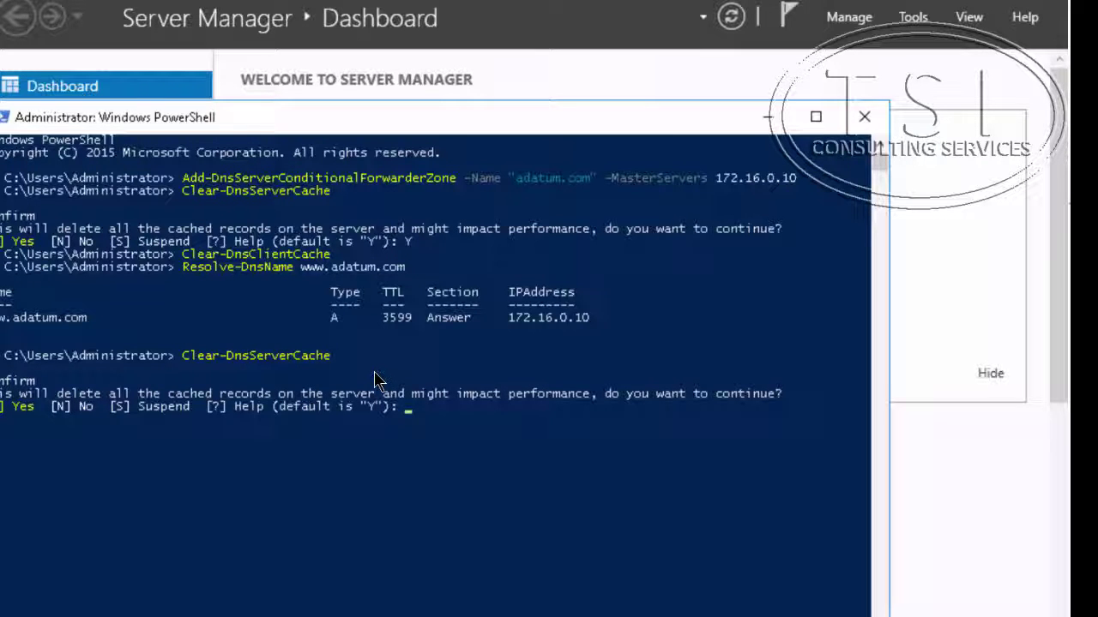
text(Y)
key(Return)
key(Up)
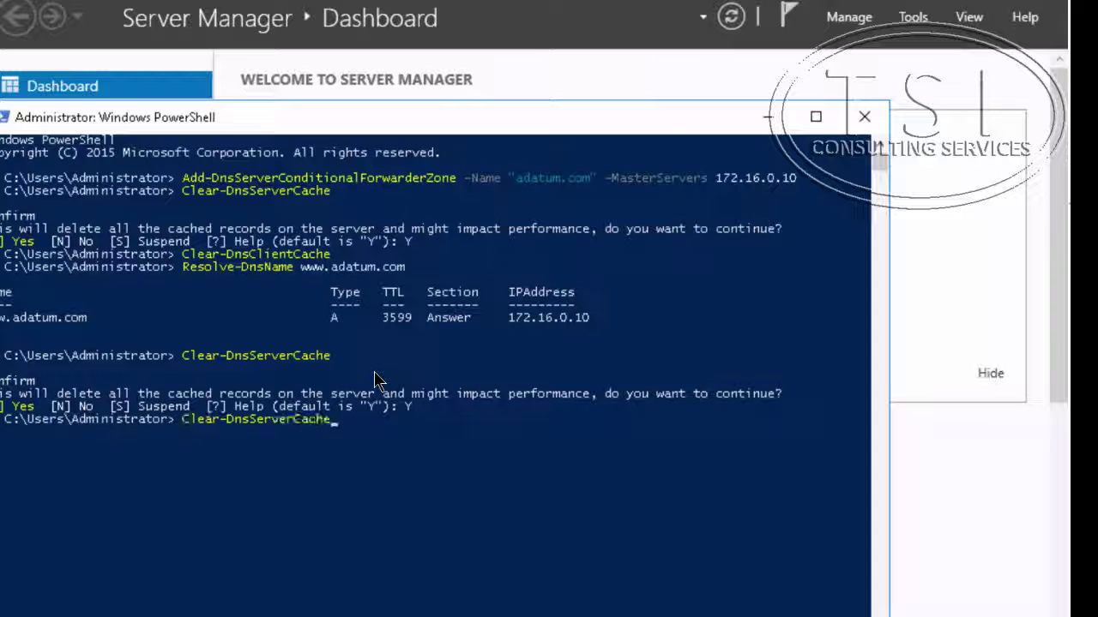
key(Up)
key(Up)
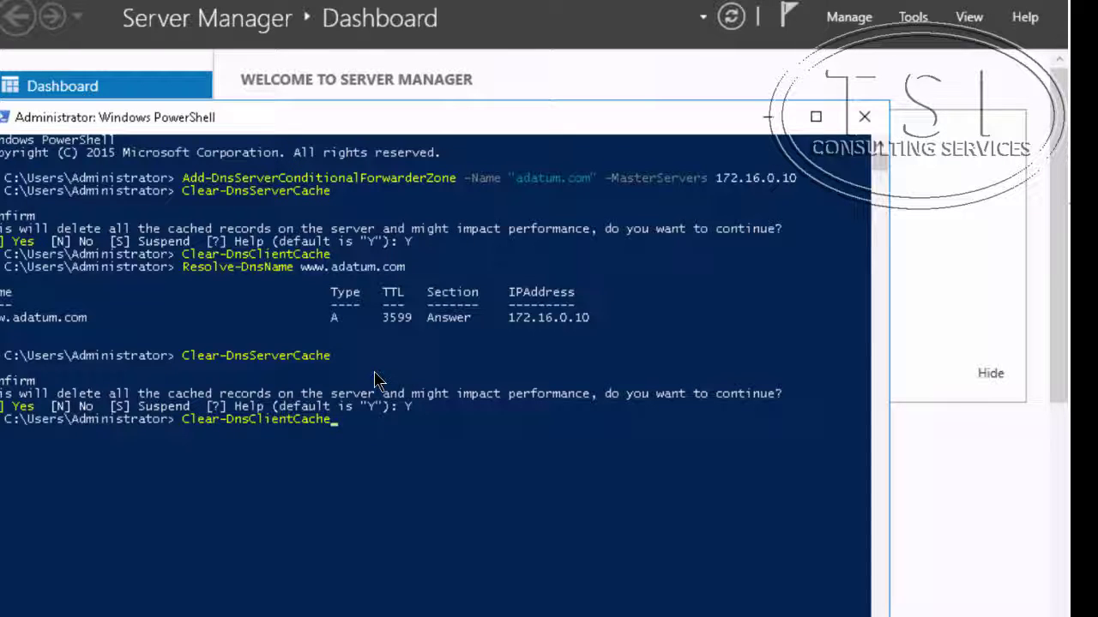
key(Return)
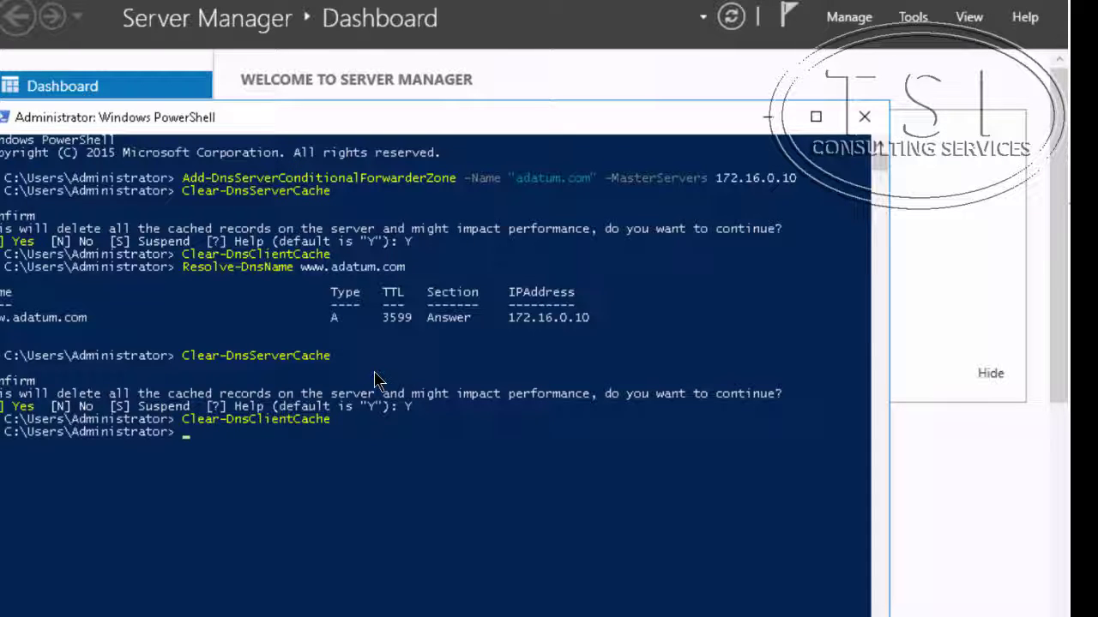
key(Up)
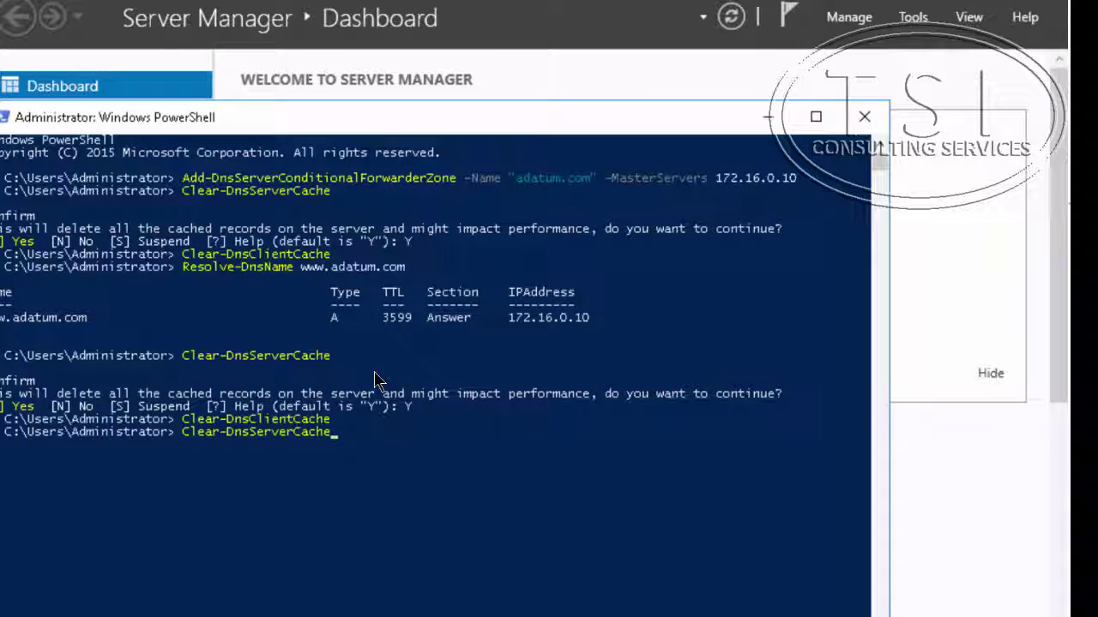
key(Up)
key(Up)
key(Return)
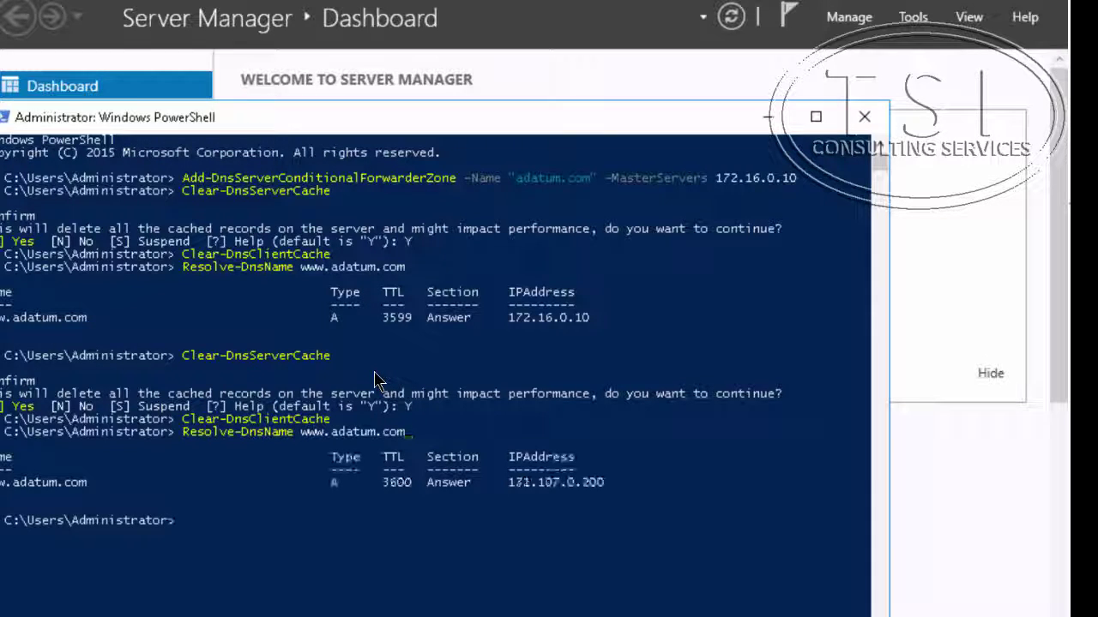